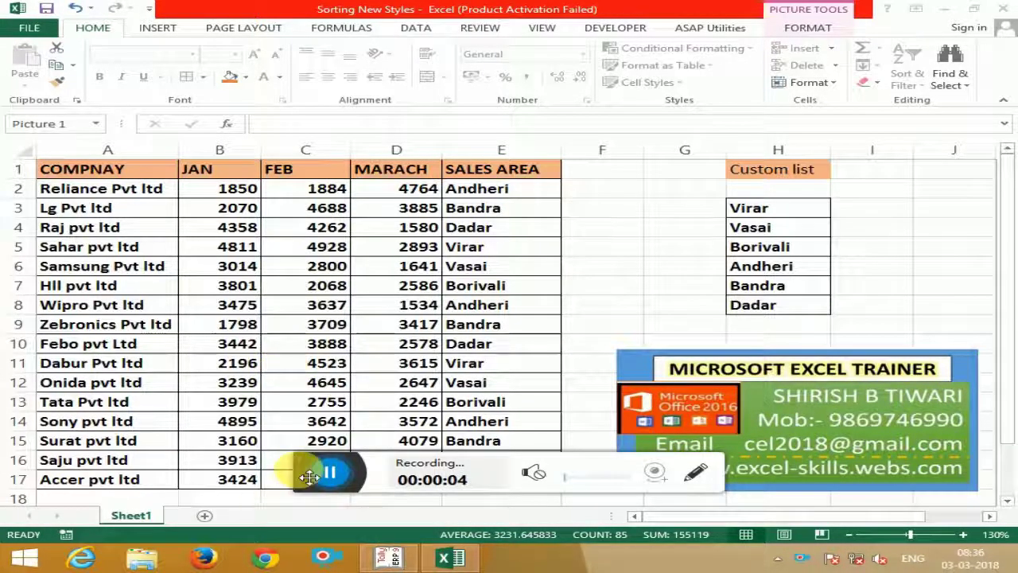
Select the whole sales table A1:E17 with headers and open the Data tab's Sort dialog
left_click_drag(308, 476, 193, 519)
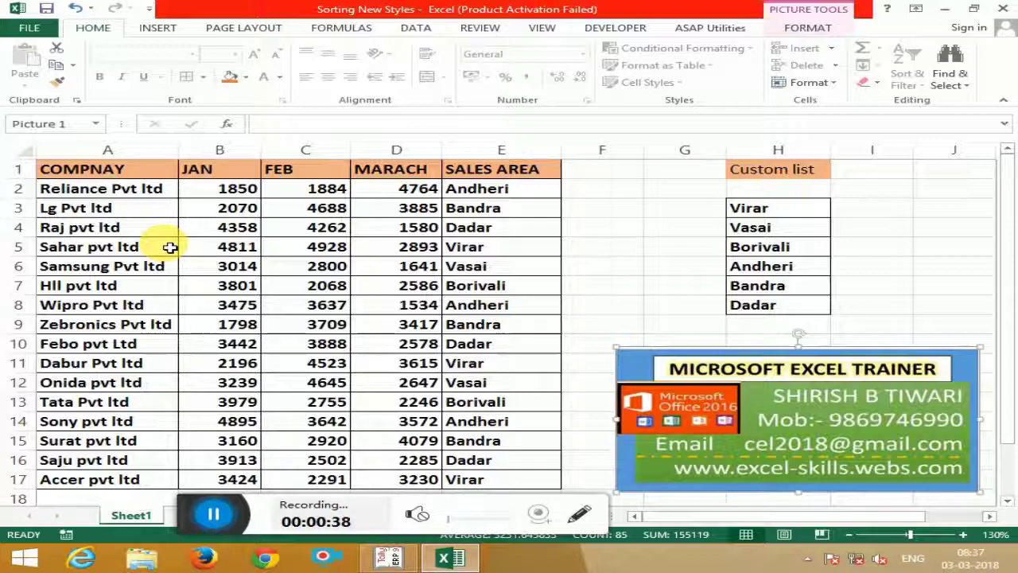
left_click(135, 207)
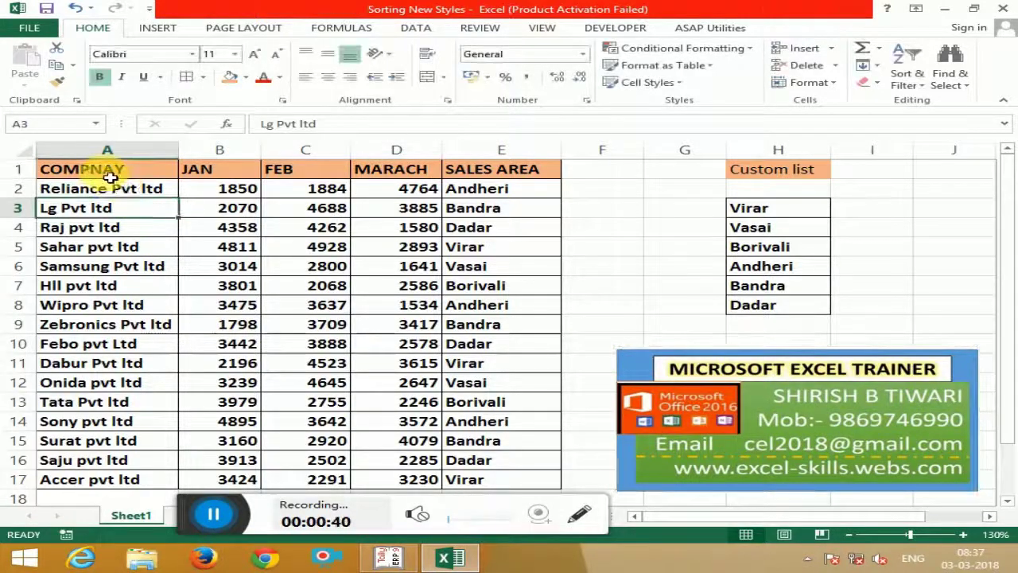
mouse_move(103, 168)
left_mouse_down()
mouse_move(397, 420)
mouse_move(509, 486)
left_mouse_up()
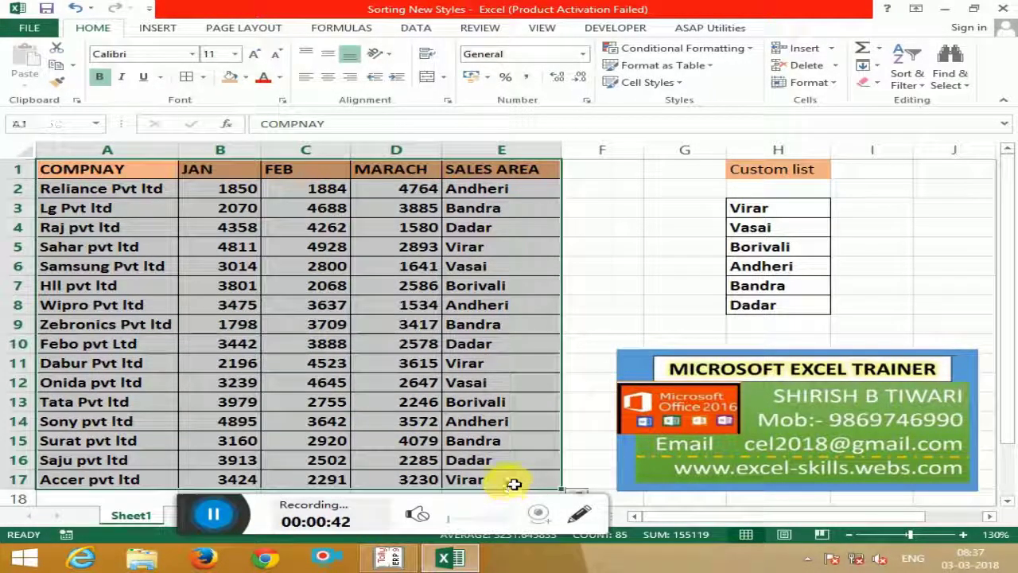
left_click(415, 27)
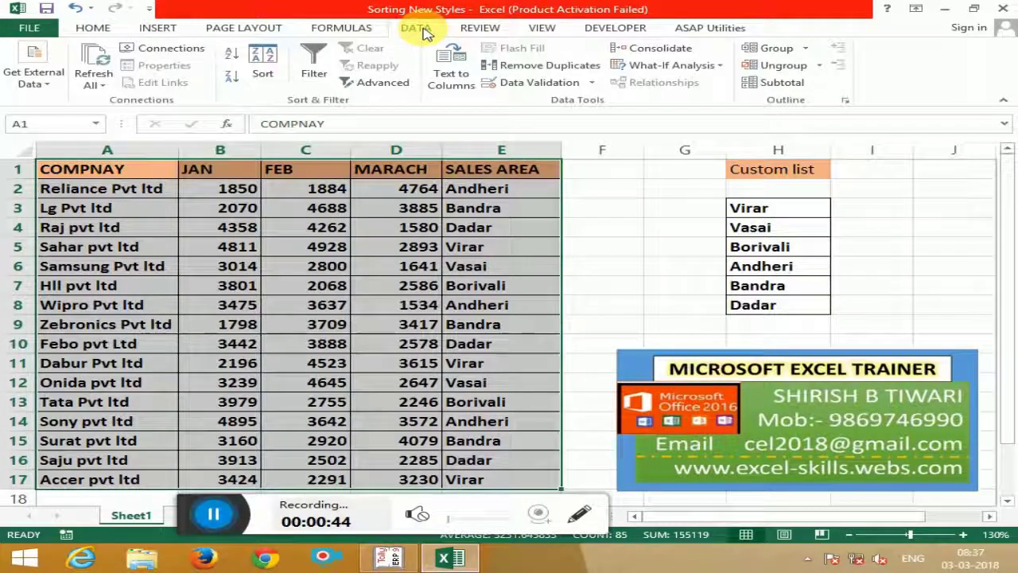
left_click(265, 65)
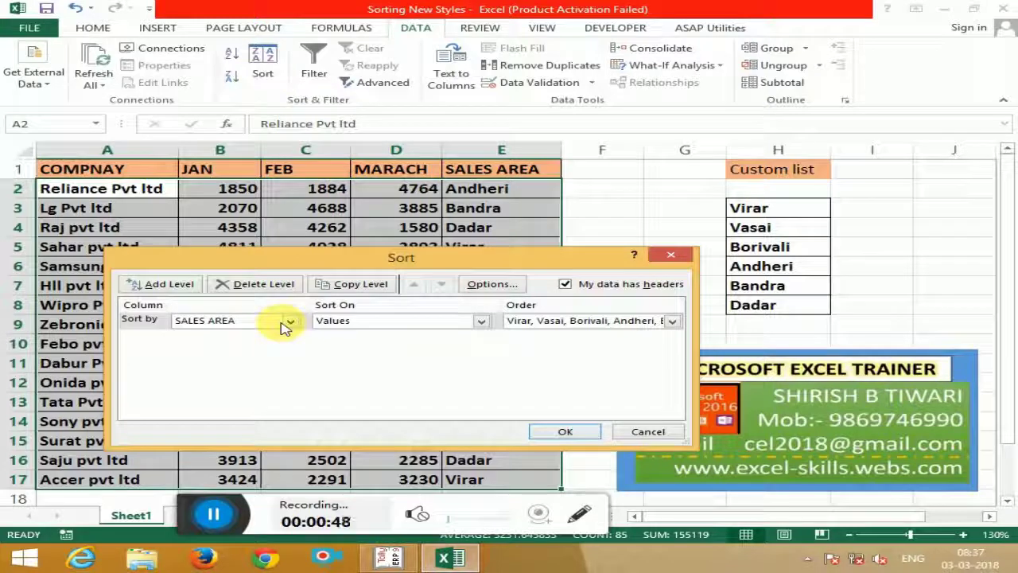
With My data has headers ticked, sort the table by COMPNAY in A to Z order
left_click(565, 287)
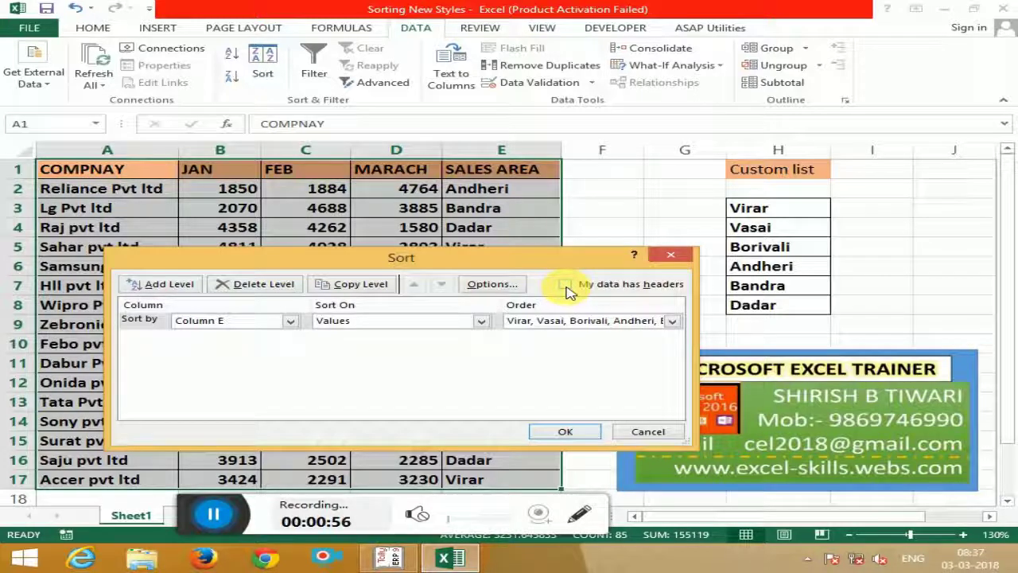
left_click(271, 325)
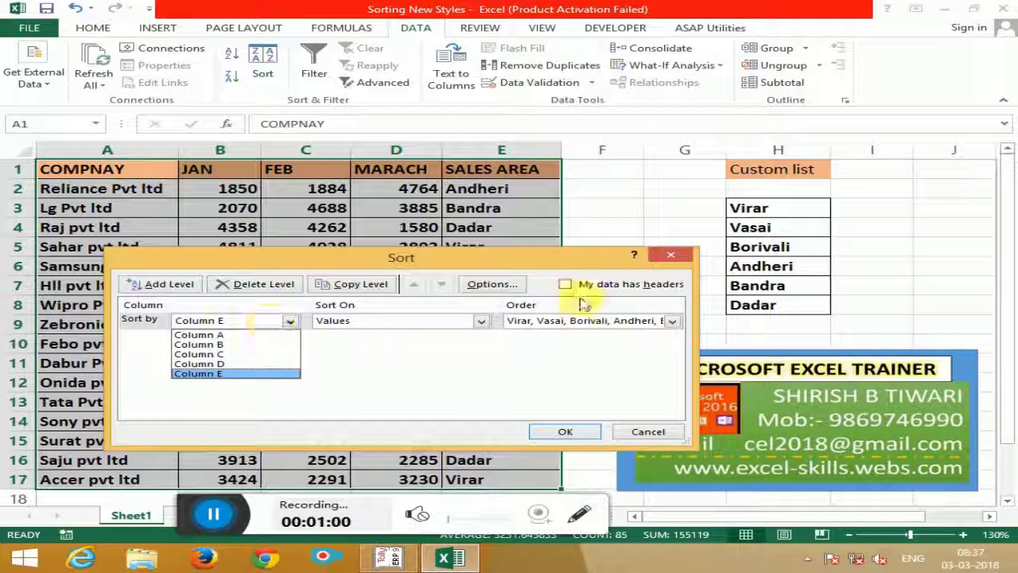
left_click(569, 290)
left_click(567, 286)
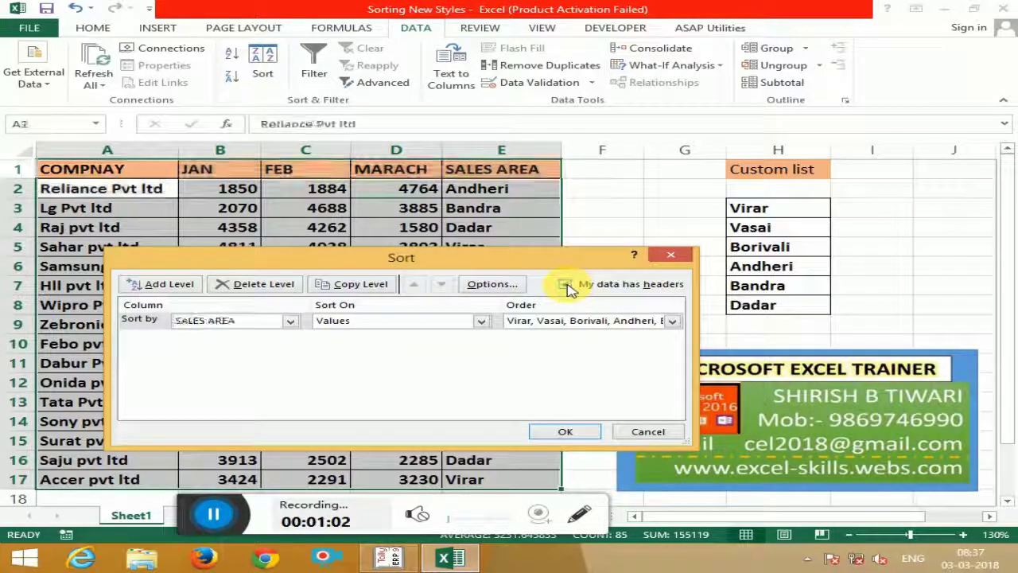
left_click(258, 326)
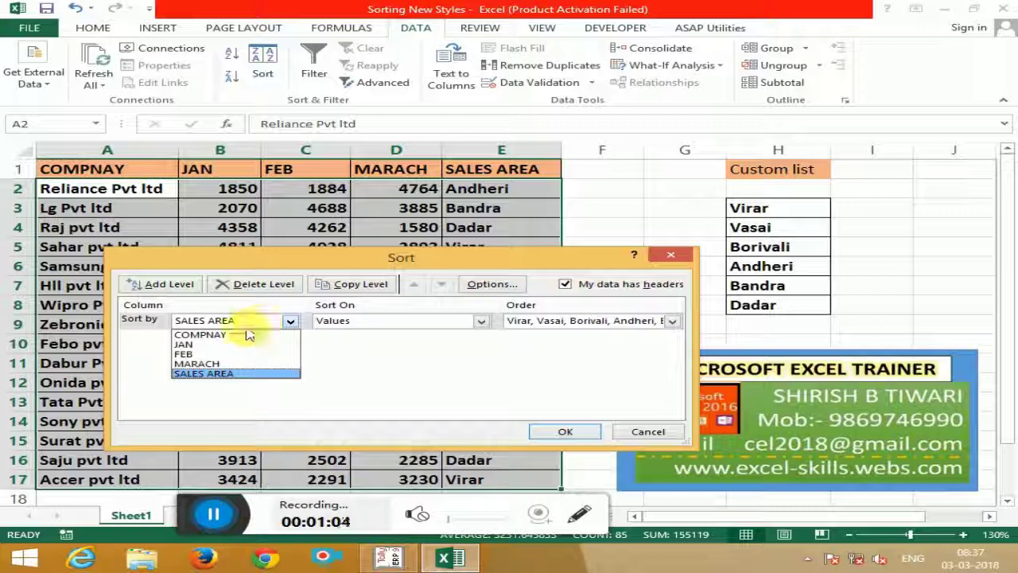
left_click(239, 335)
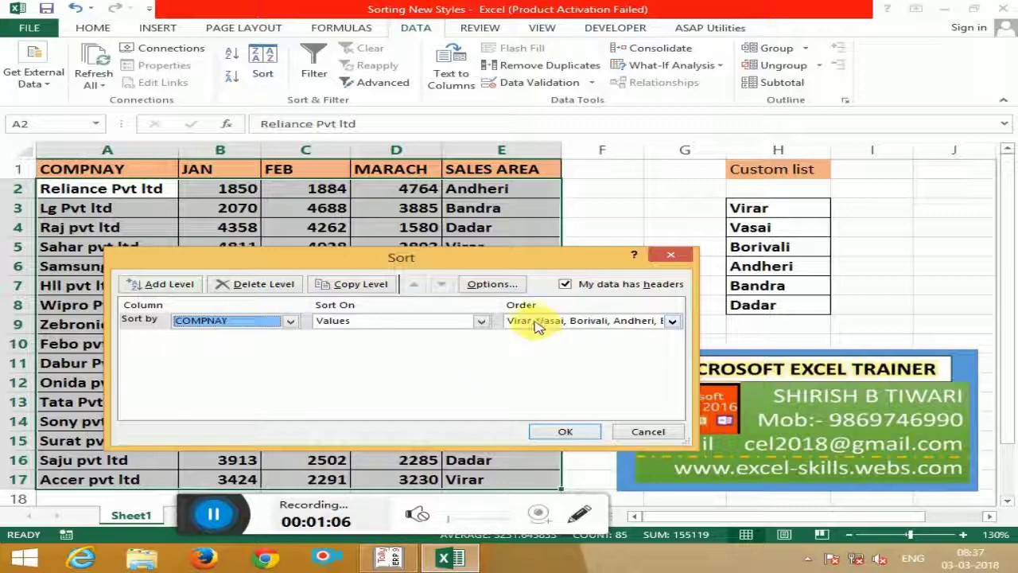
left_click(581, 320)
left_click(530, 336)
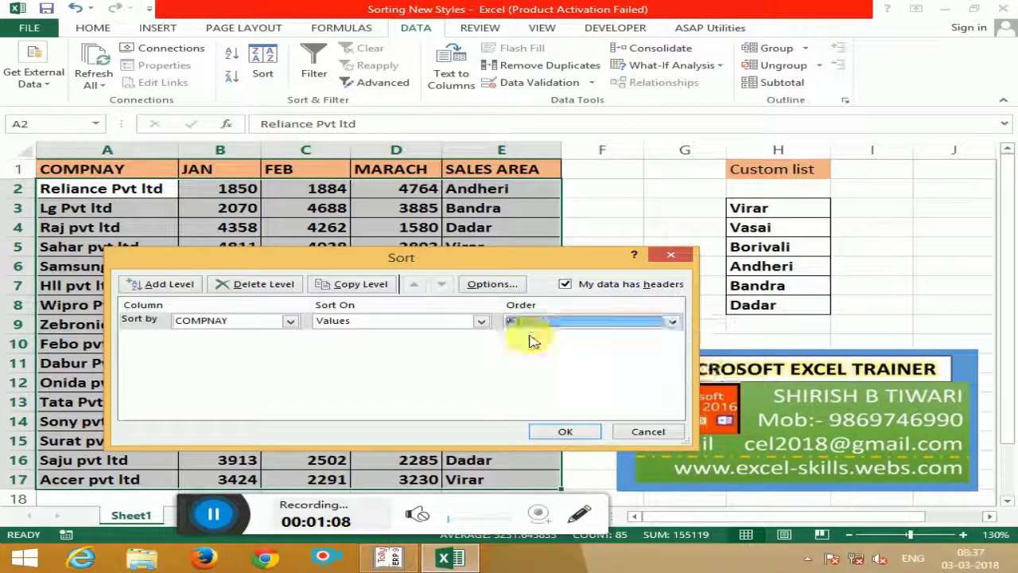
left_click(563, 434)
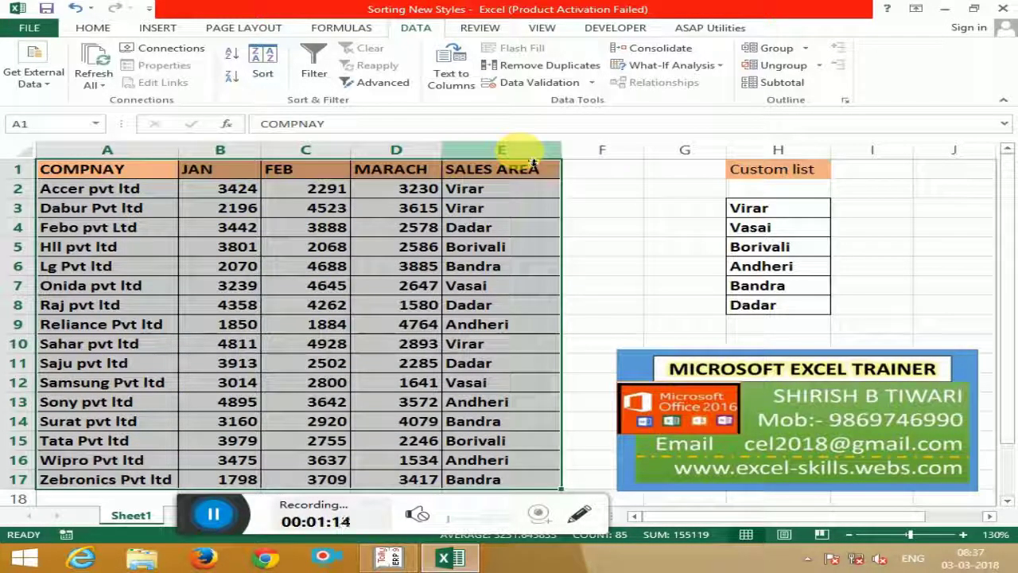
Re-sort the table by COMPNAY in Z to A order, Zebronics Pvt ltd first
left_click(262, 57)
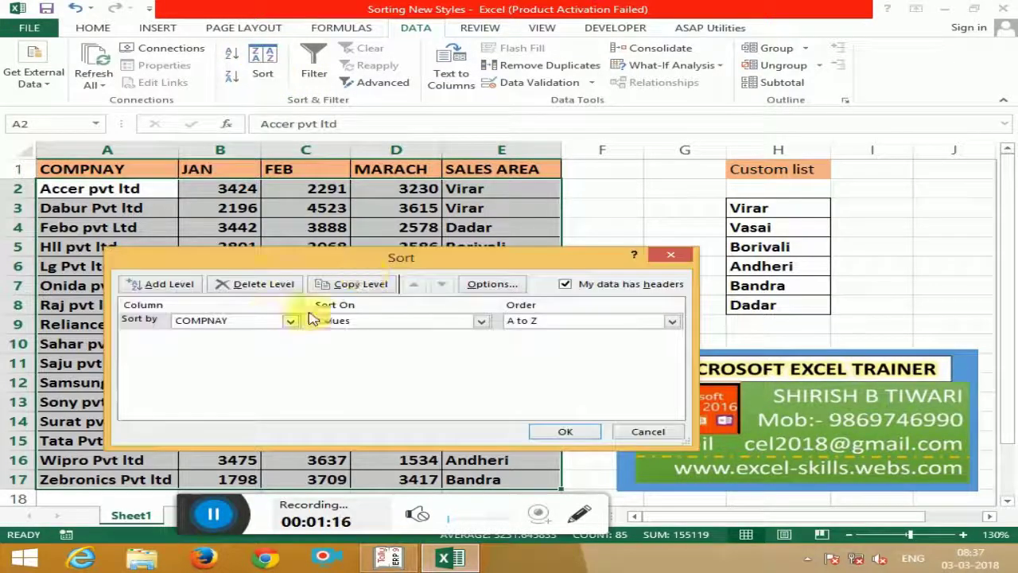
left_click(534, 319)
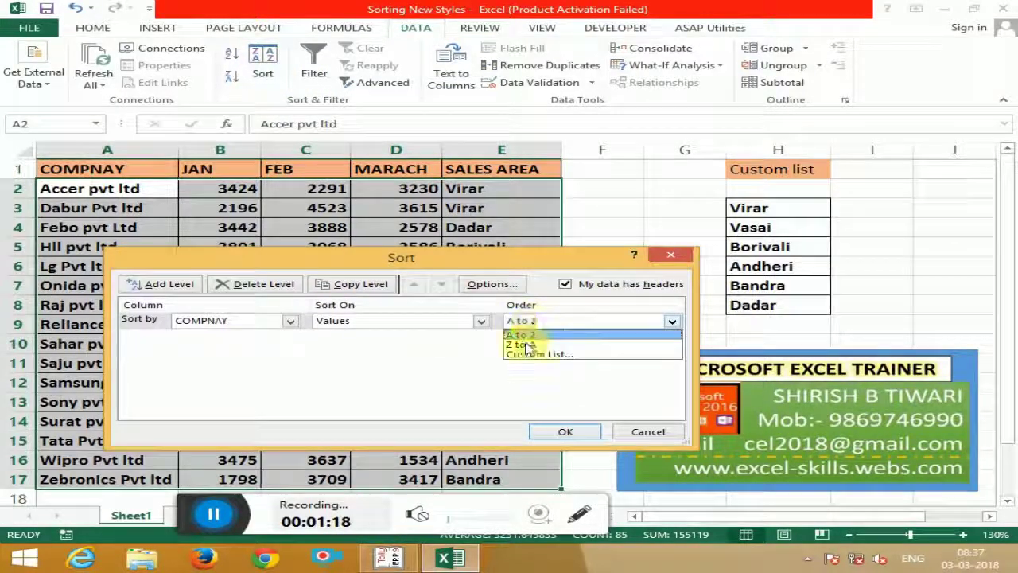
left_click(527, 347)
left_click(563, 431)
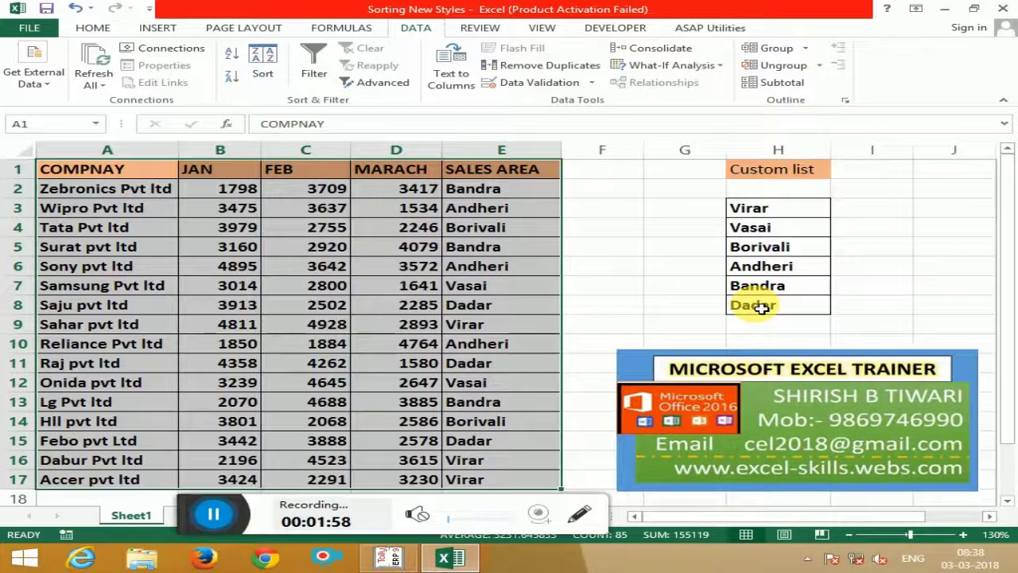
Select the six area names, then show Excel Options' Advanced settings down to Edit Custom Lists
left_click_drag(760, 307, 760, 216)
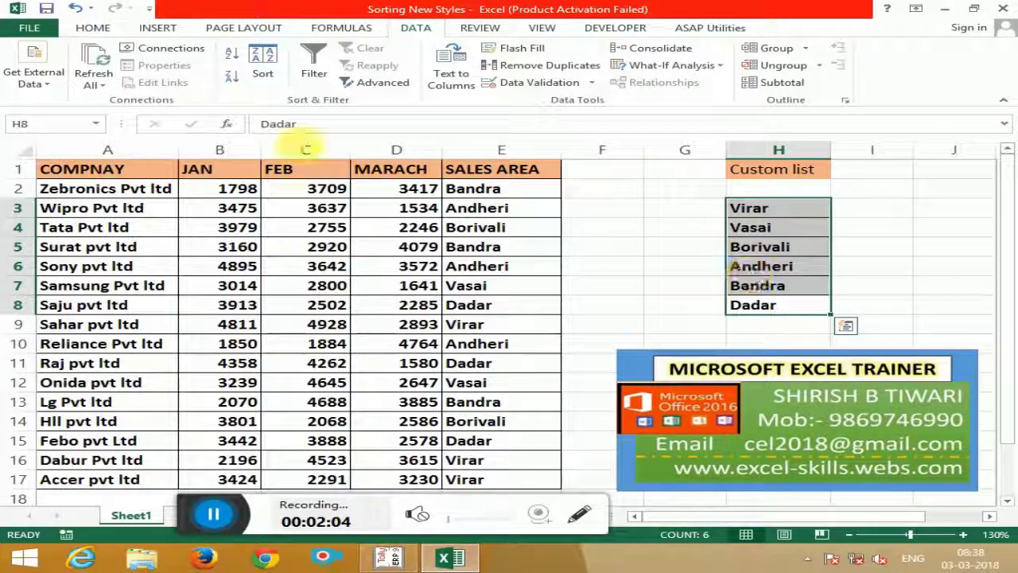
left_click(29, 30)
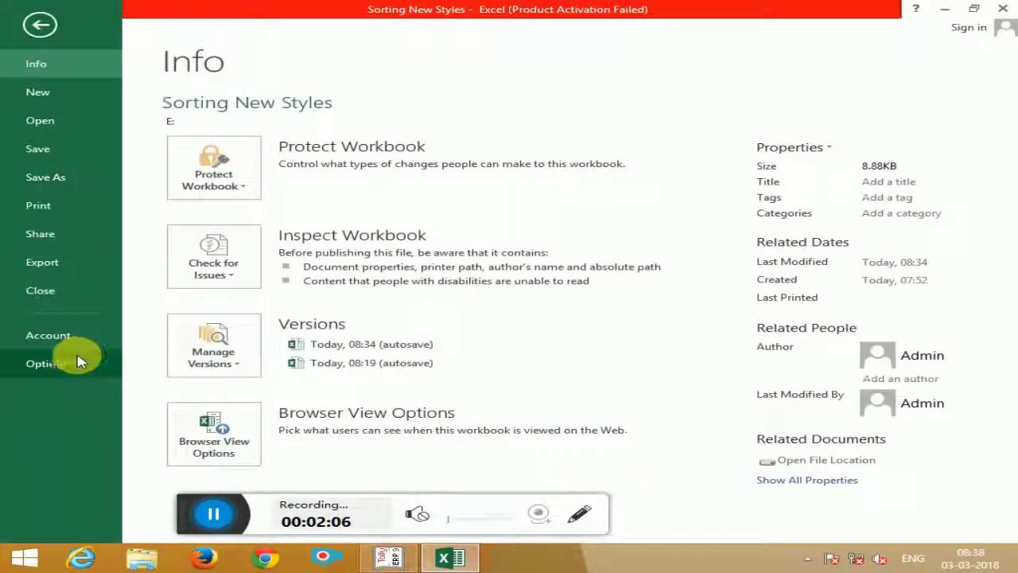
left_click(68, 360)
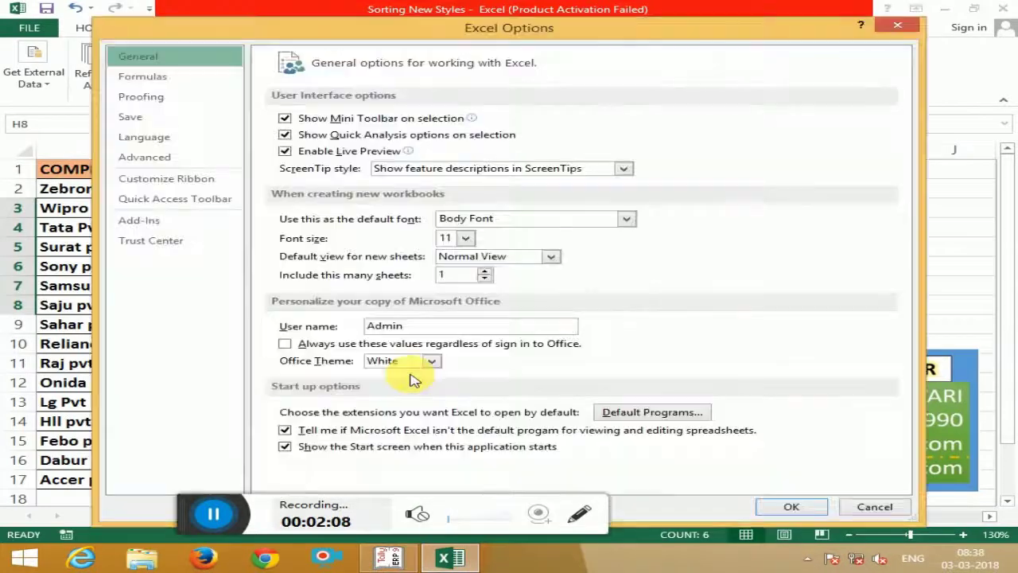
left_click(148, 159)
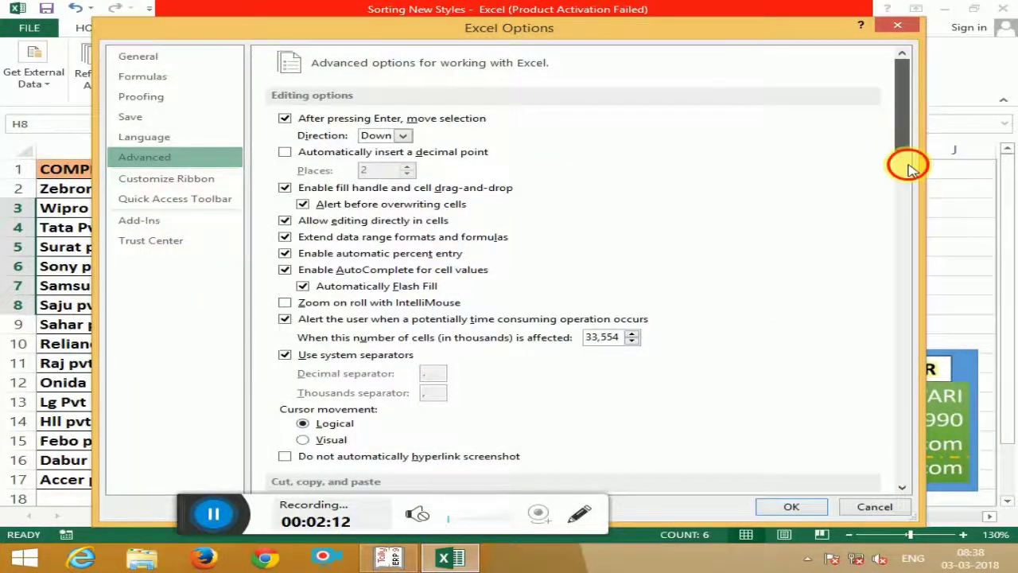
mouse_move(905, 147)
left_mouse_down()
mouse_move(922, 309)
mouse_move(889, 470)
left_mouse_up()
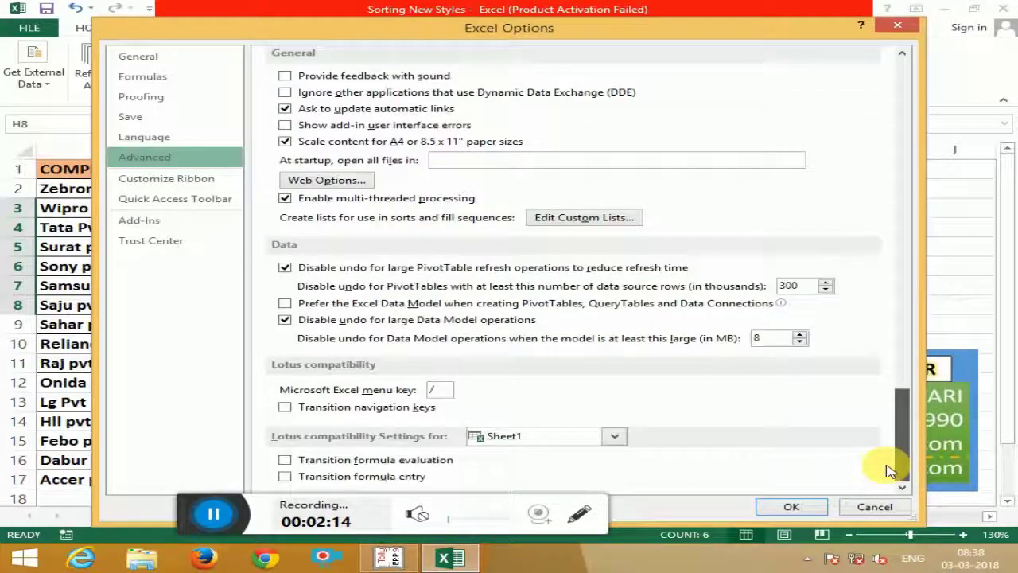
Check the Virar-to-Dadar custom list exists, then cancel Custom Lists and Excel Options
left_click(600, 218)
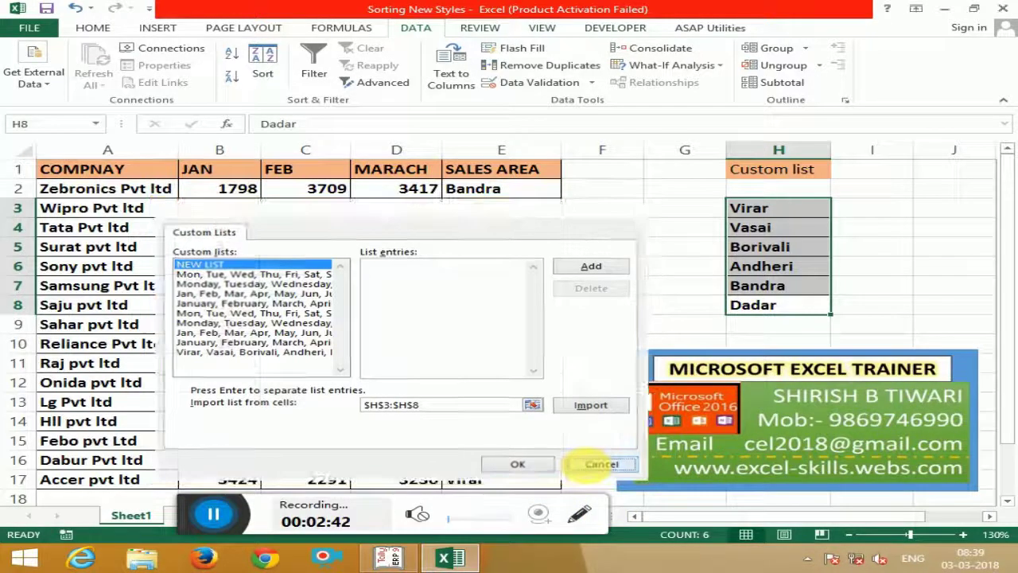
left_click(601, 464)
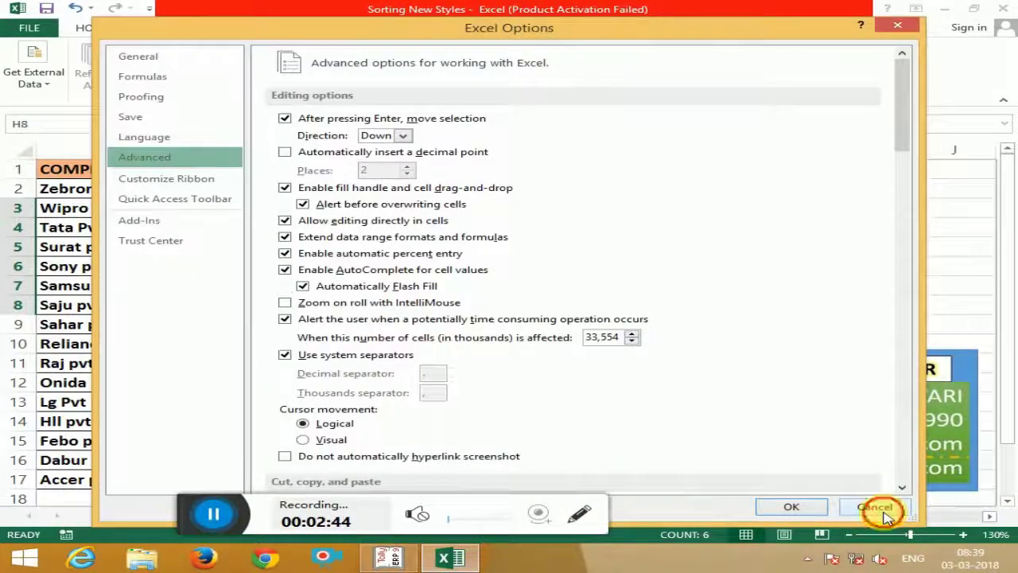
left_click(873, 507)
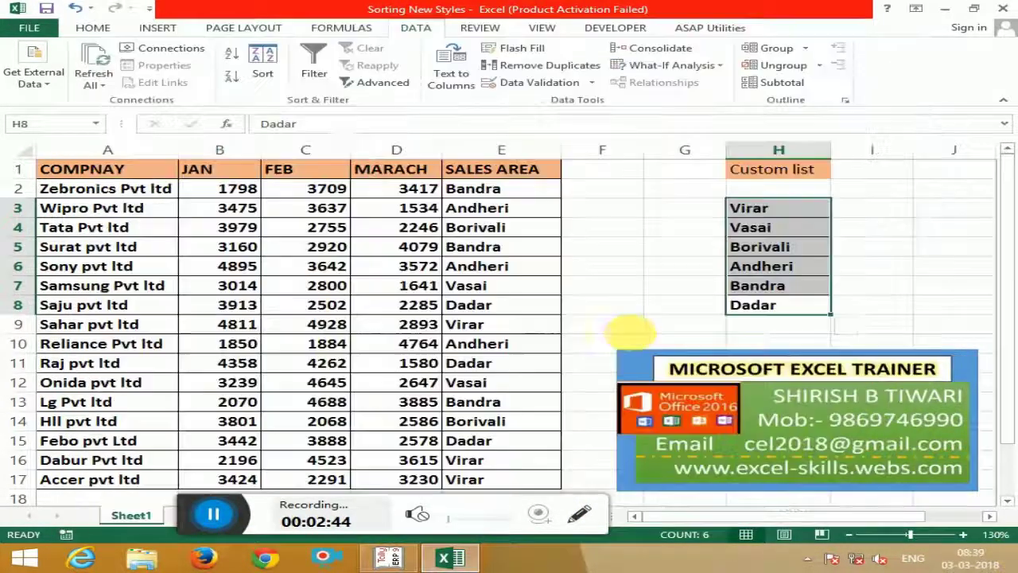
Select A1:E17 and set a new sort by SALES AREA on cell values
left_click(440, 388)
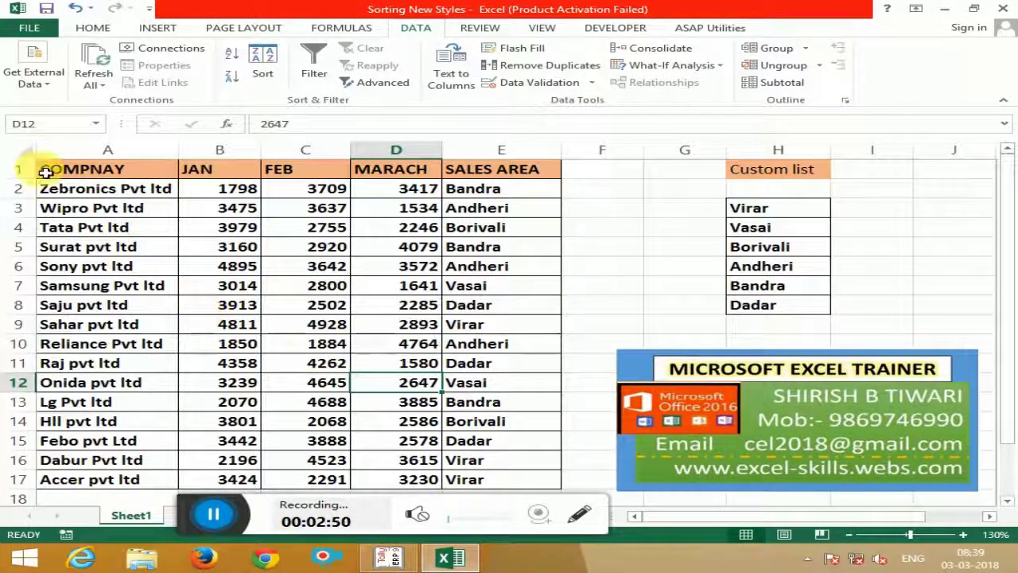
left_click_drag(60, 175, 507, 479)
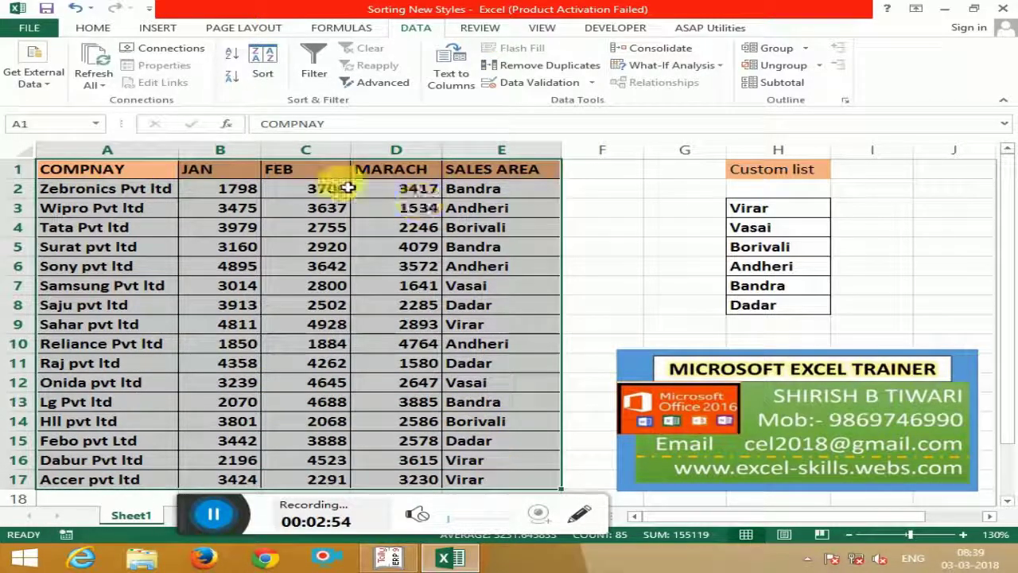
left_click(269, 64)
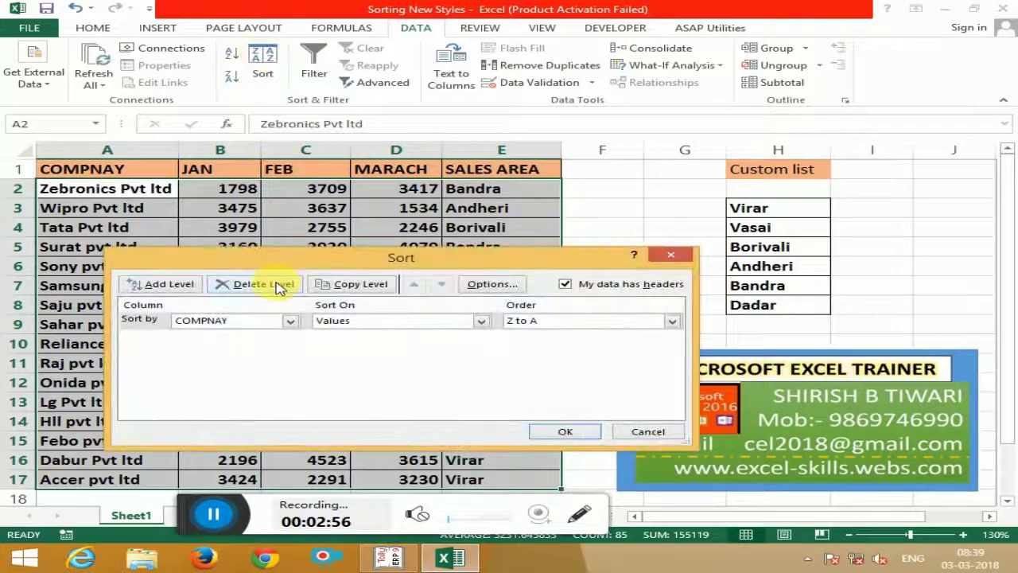
left_click(247, 322)
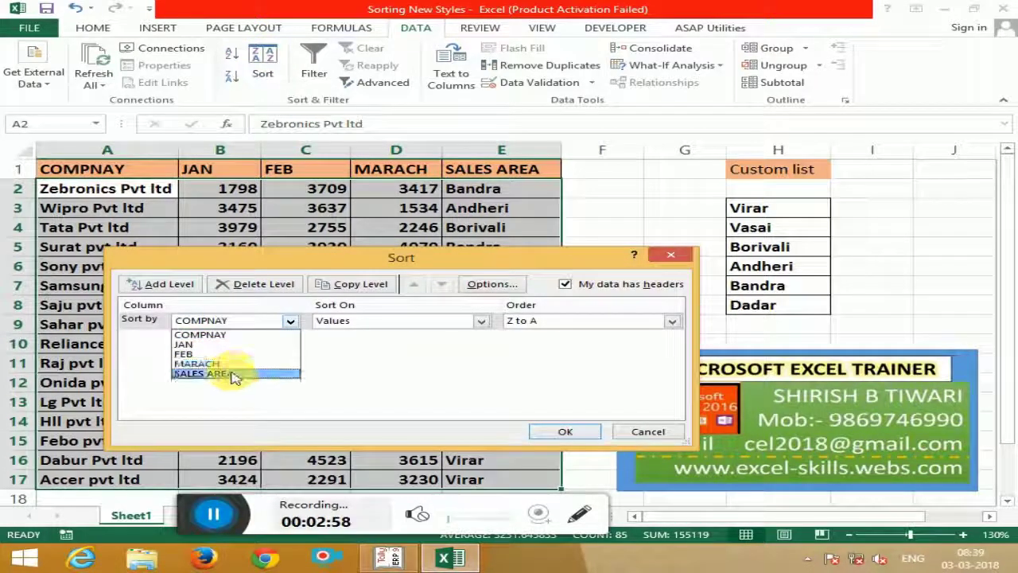
left_click(233, 372)
left_click(399, 323)
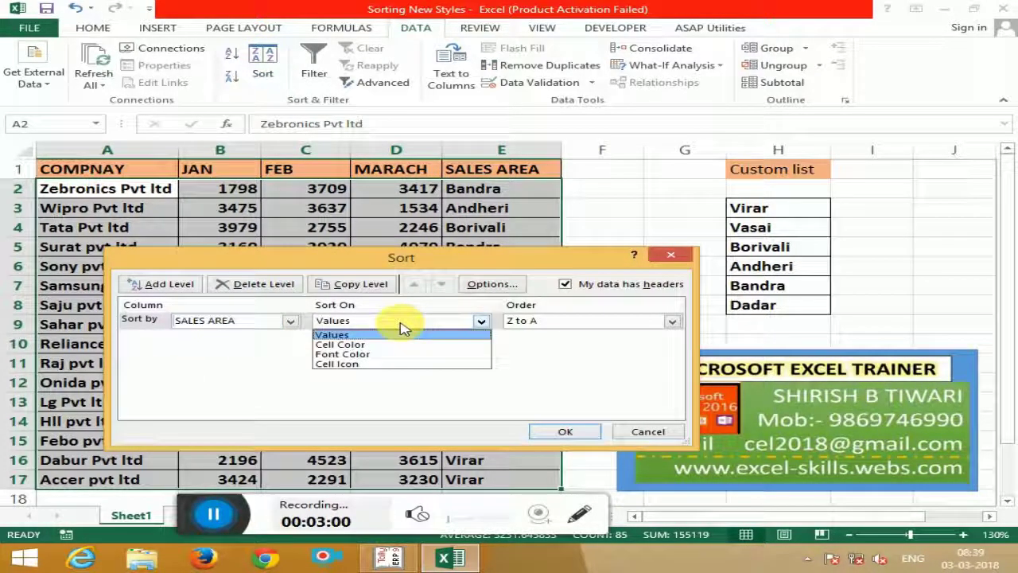
left_click(338, 334)
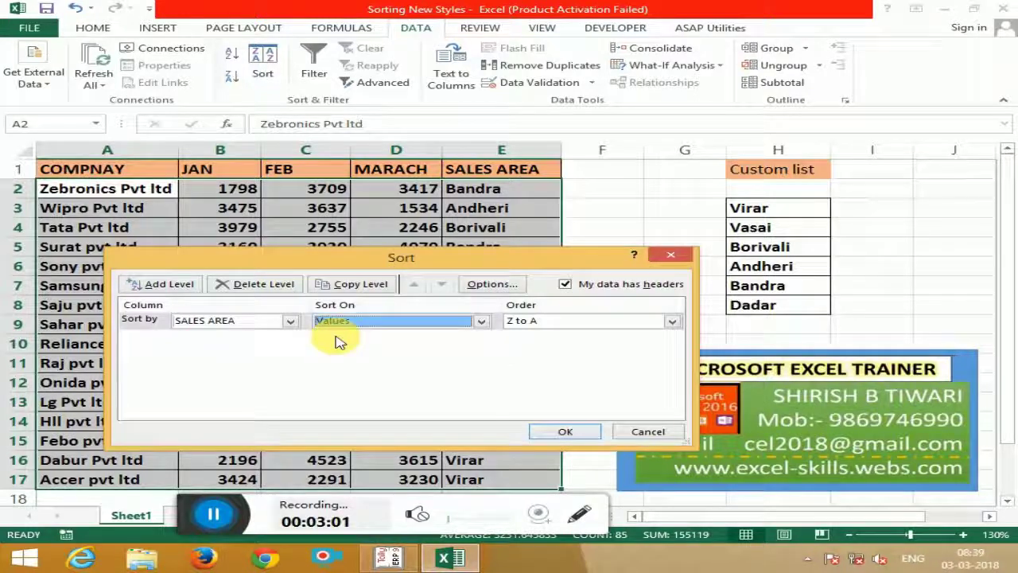
left_click(574, 323)
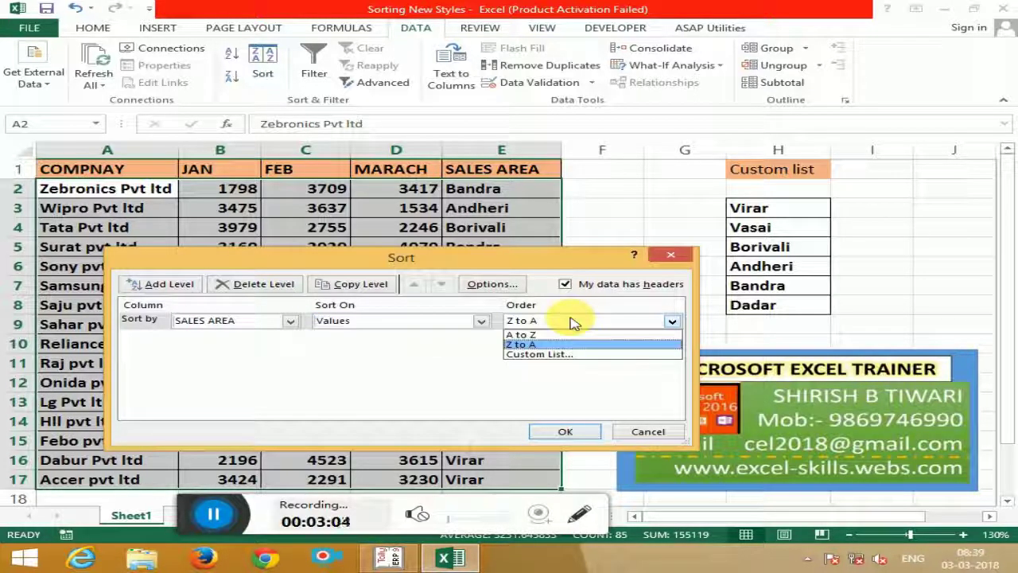
Sort SALES AREA by the Virar, Vasai, Borivali, Andheri, Bandra, Dadar custom list
left_click(548, 354)
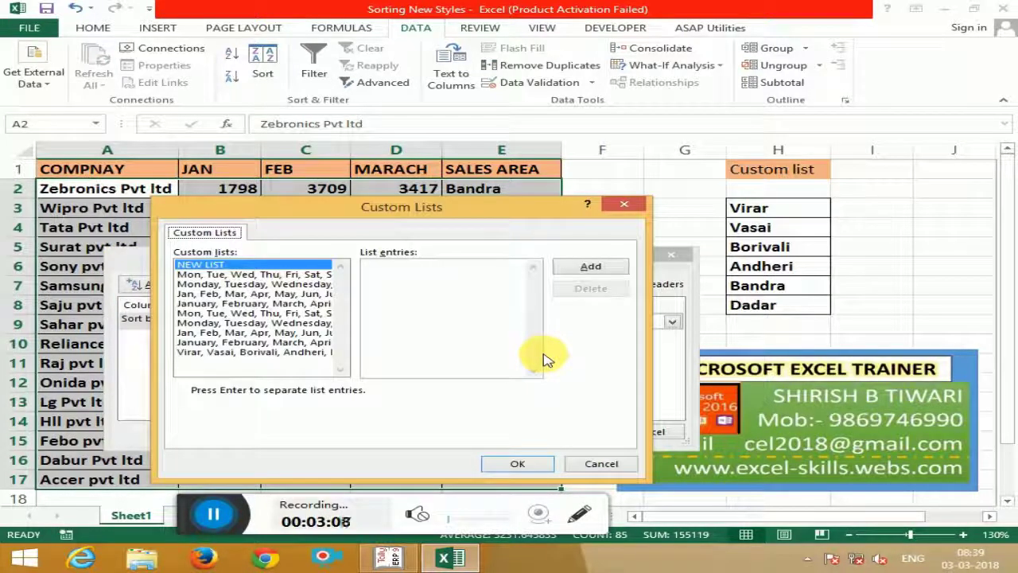
left_click(274, 355)
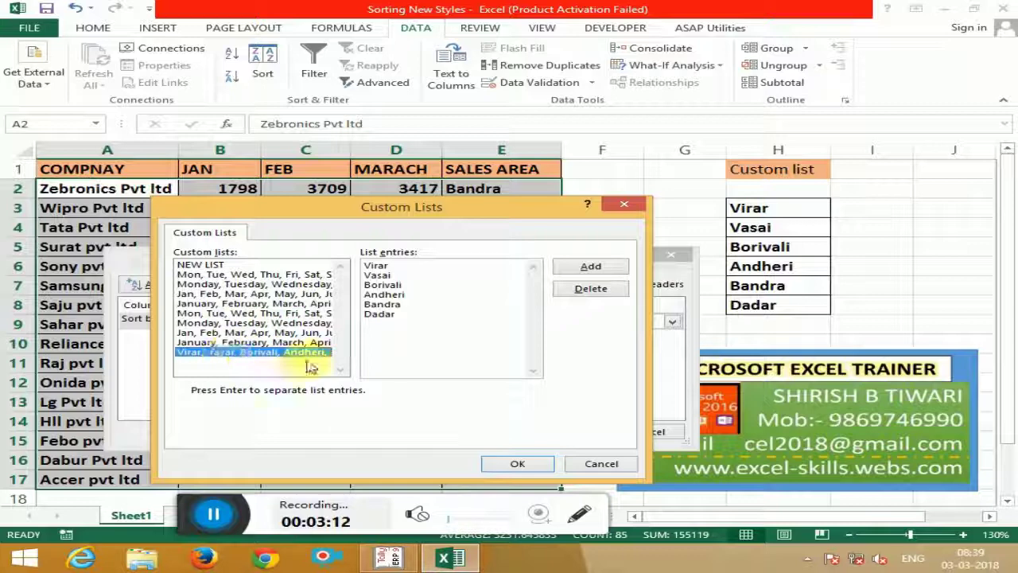
left_click(517, 463)
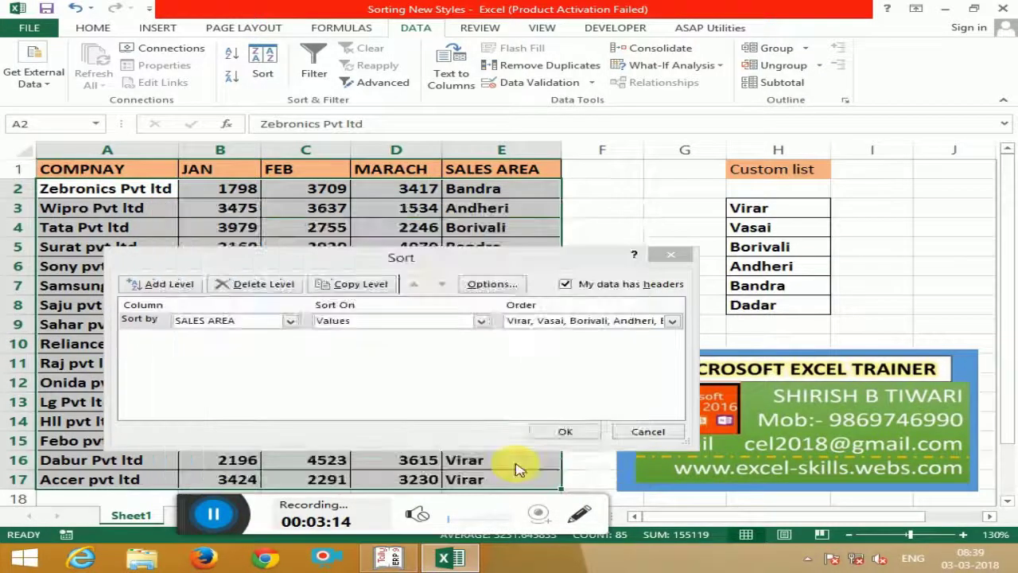
left_click(564, 431)
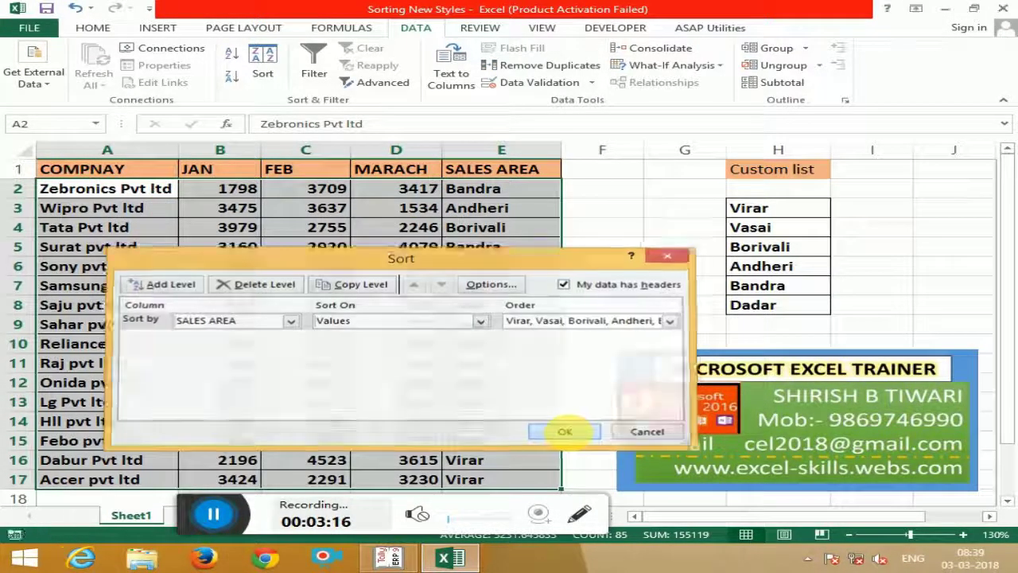